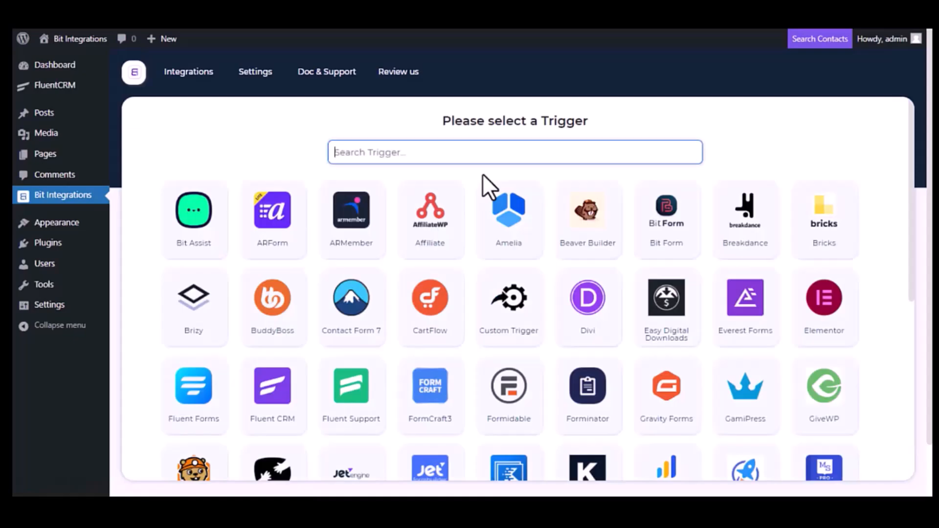
# Set Fluent CRM with the 'A contact is create' event as the integration trigger
pyautogui.write('Fluent ')
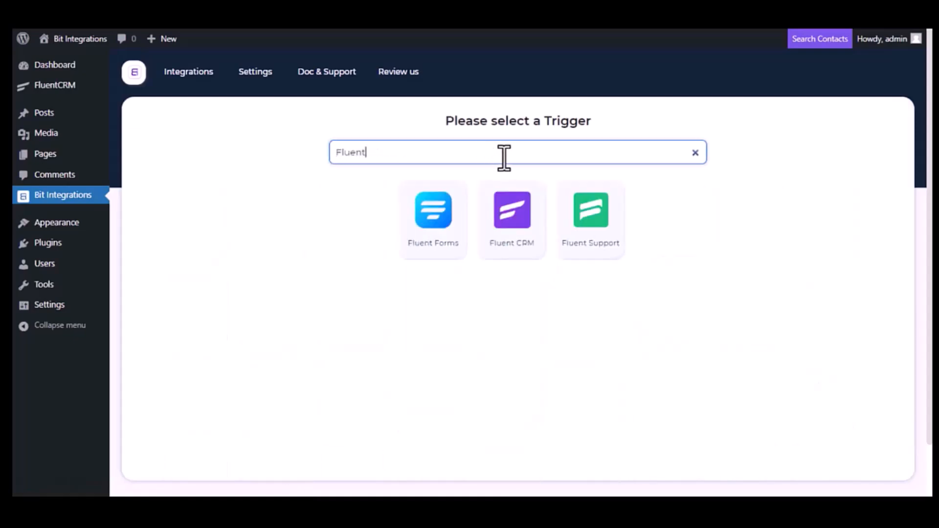
pyautogui.write('CRM')
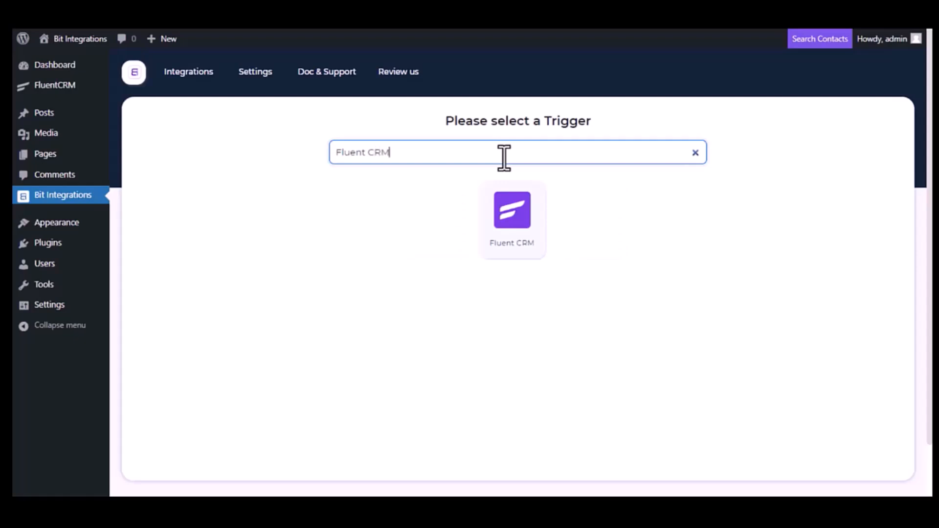
pyautogui.click(516, 223)
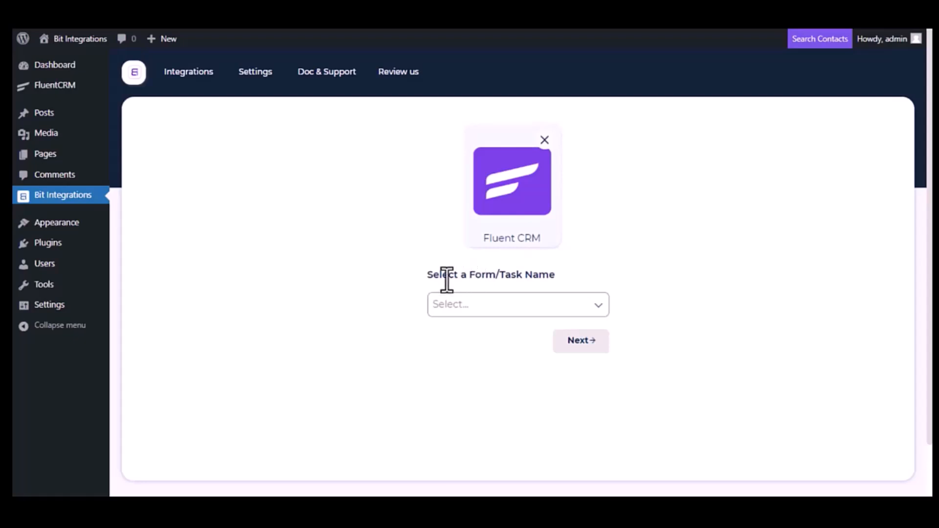
pyautogui.click(538, 303)
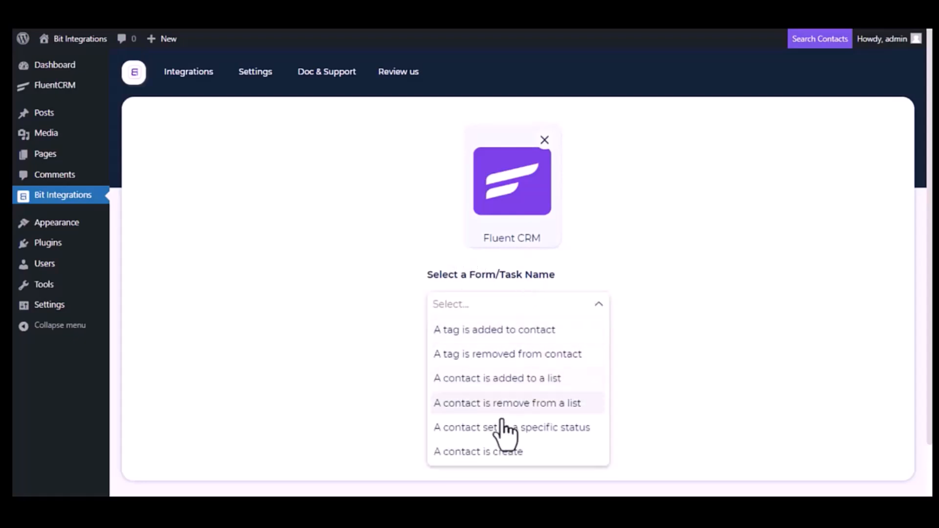
pyautogui.click(488, 453)
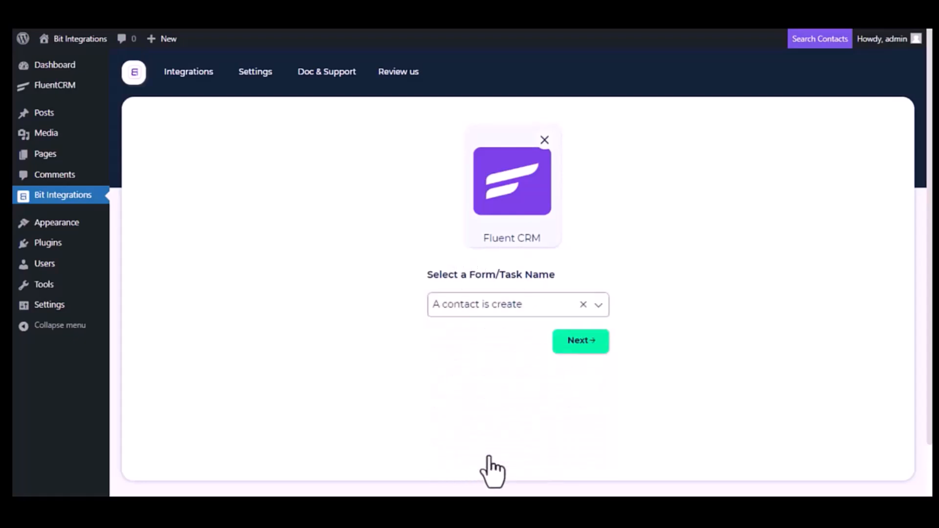
pyautogui.click(593, 353)
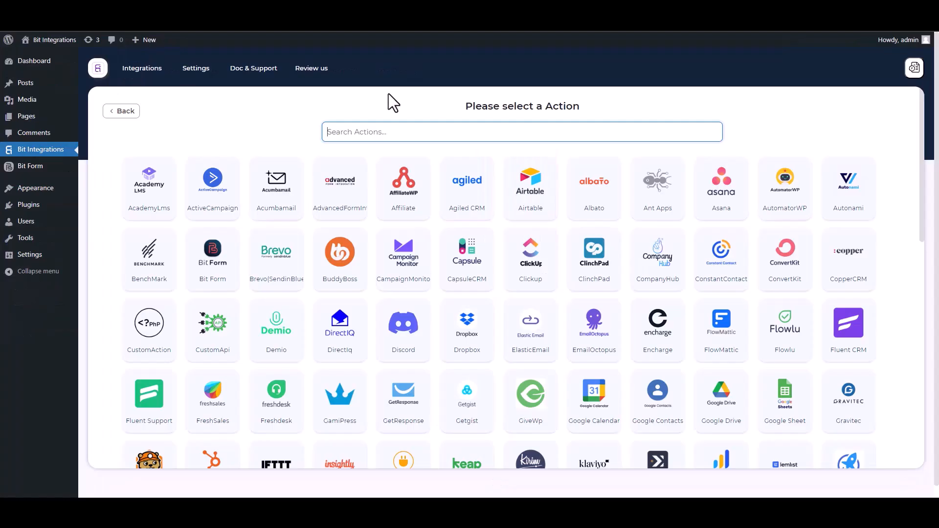
# Choose SyncSpider as the Bit Integrations action and create the first SyncSpider task
pyautogui.write('SY')
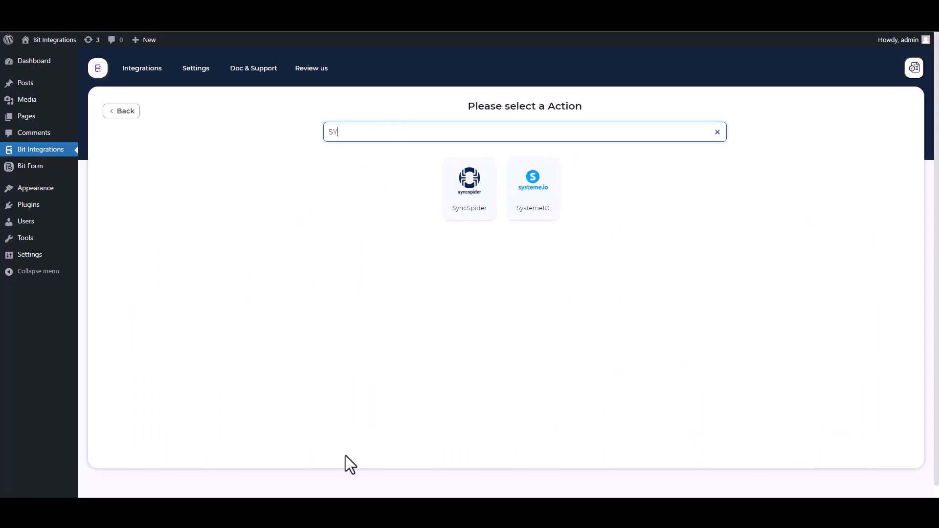
pyautogui.click(479, 210)
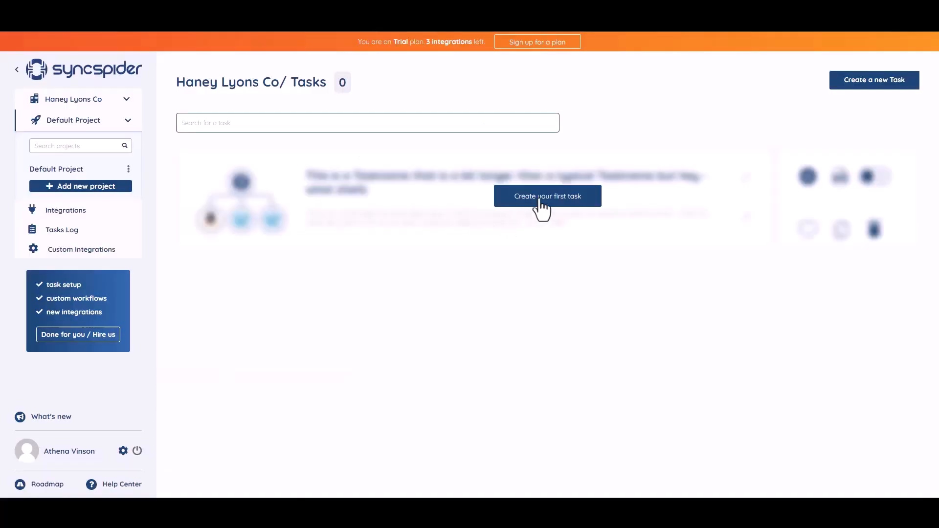
pyautogui.click(542, 196)
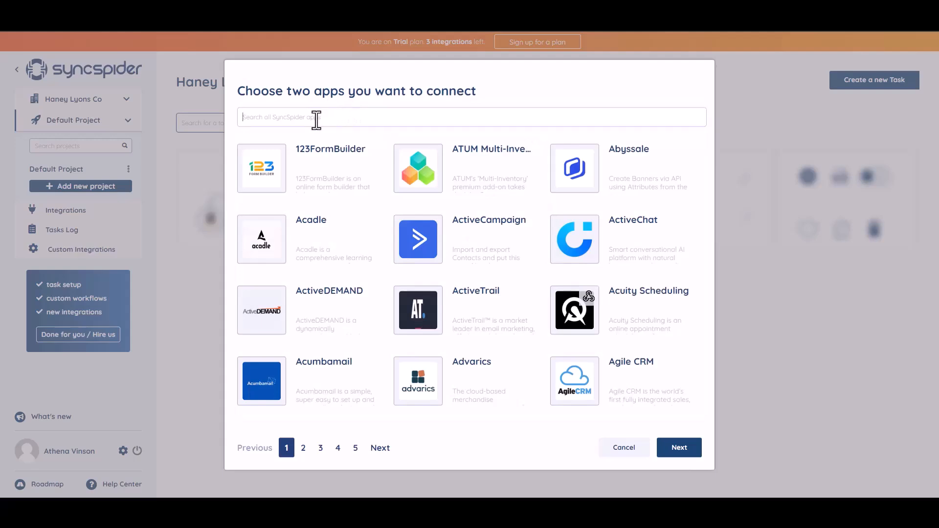
# Connect WebHooks and MailerLite in a new task built from scratch
pyautogui.write('WEB')
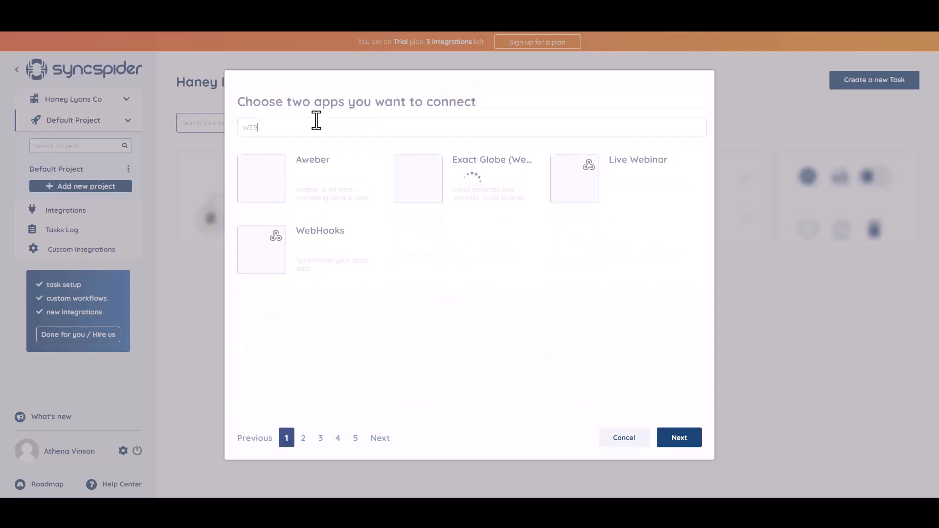
pyautogui.click(321, 252)
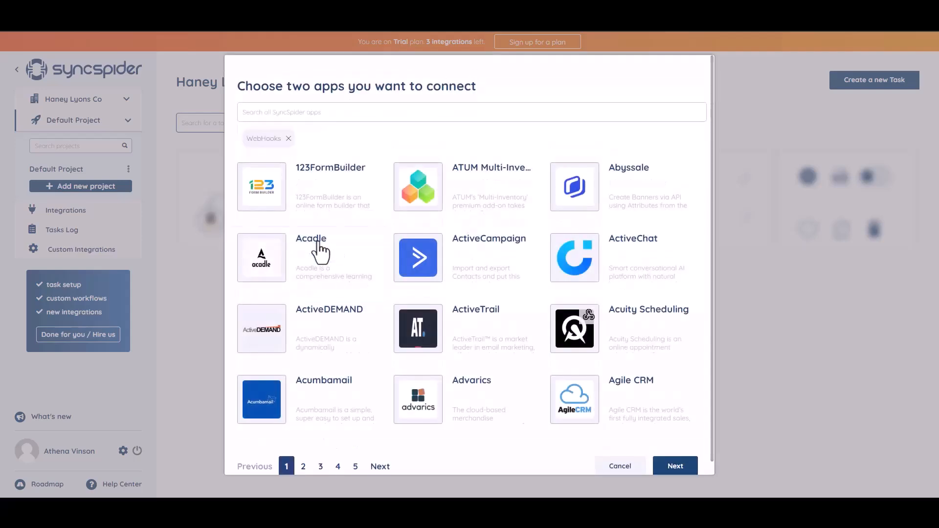
pyautogui.click(340, 112)
pyautogui.write('woo')
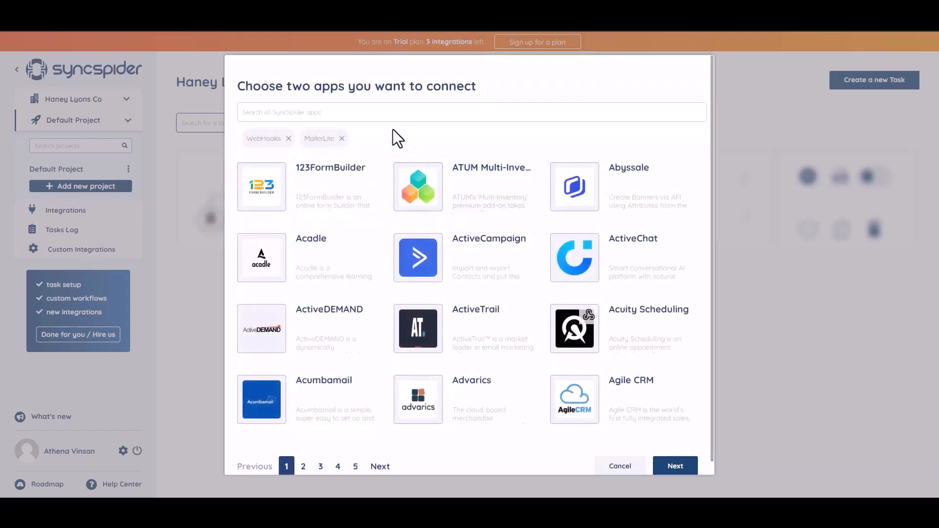
pyautogui.click(668, 465)
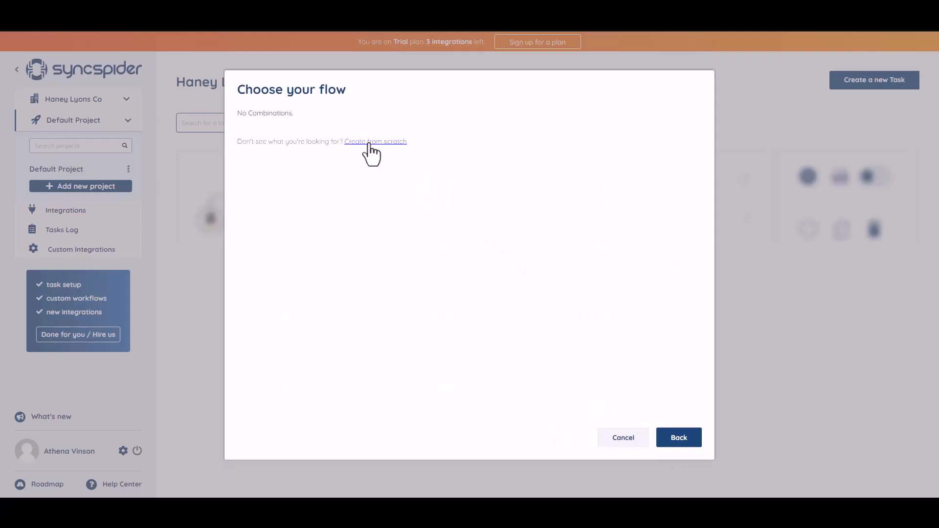
pyautogui.click(371, 142)
pyautogui.click(180, 144)
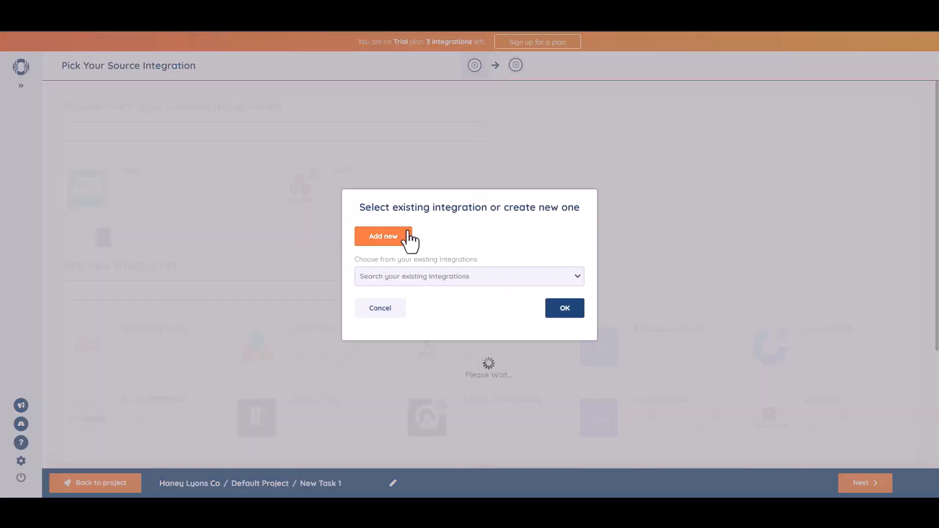
# Add a new WebHooks integration named 'Bit Integrations' and copy its generated webhook URL
pyautogui.click(409, 234)
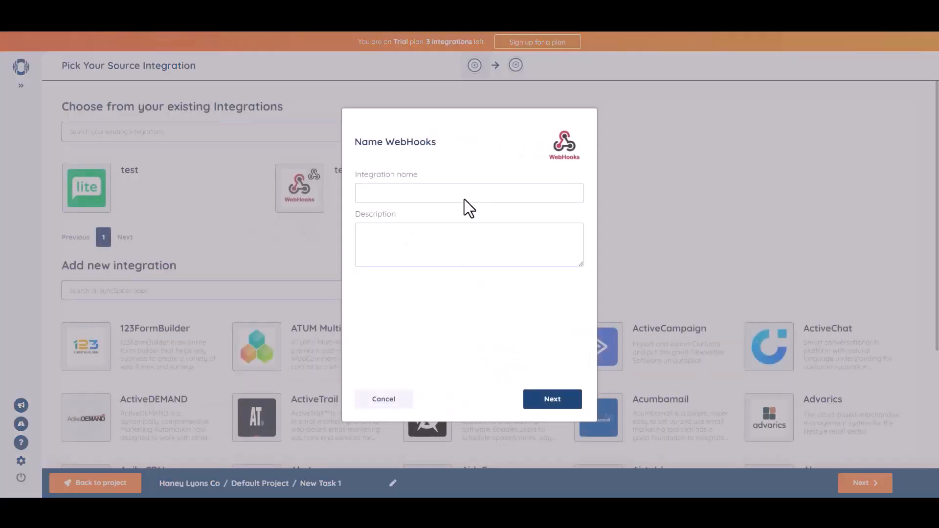
pyautogui.click(466, 200)
pyautogui.write('Bit Integrations')
pyautogui.click(563, 399)
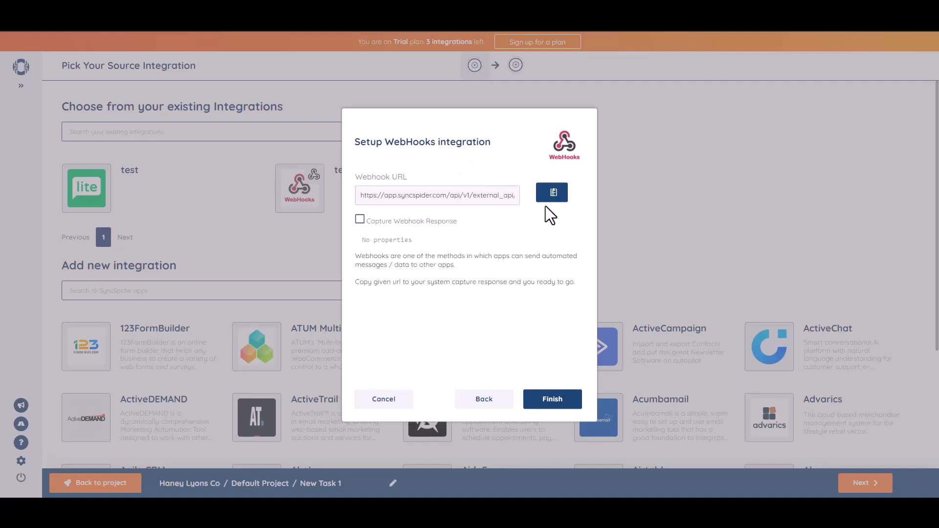
pyautogui.click(554, 195)
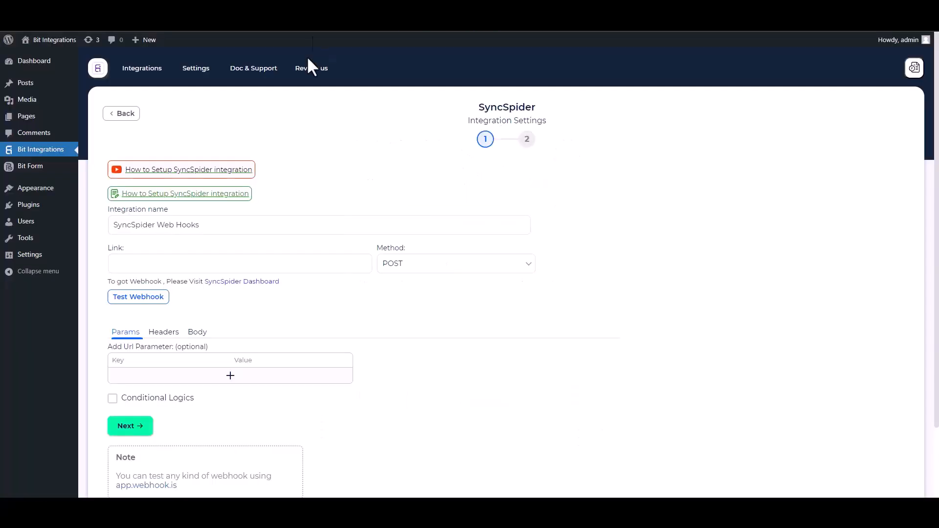
# Paste the webhook URL as the Link, with Send All Data on and application/json content type
pyautogui.click(170, 260)
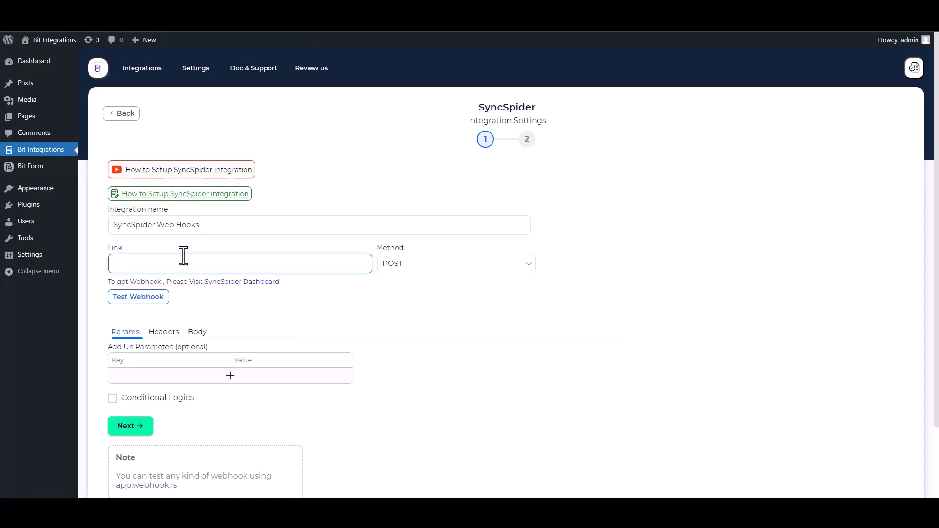
pyautogui.hotkey('ctrl', 'v')
pyautogui.click(198, 335)
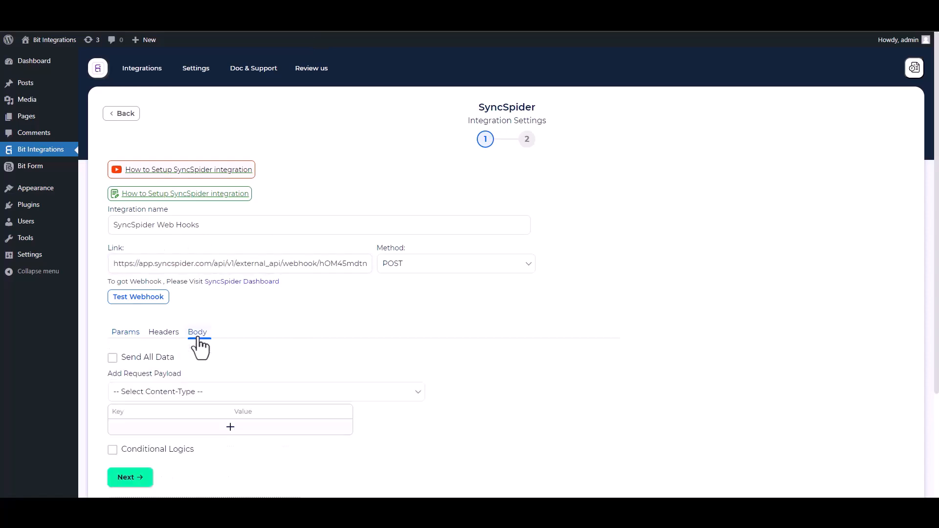
pyautogui.click(128, 359)
pyautogui.click(182, 395)
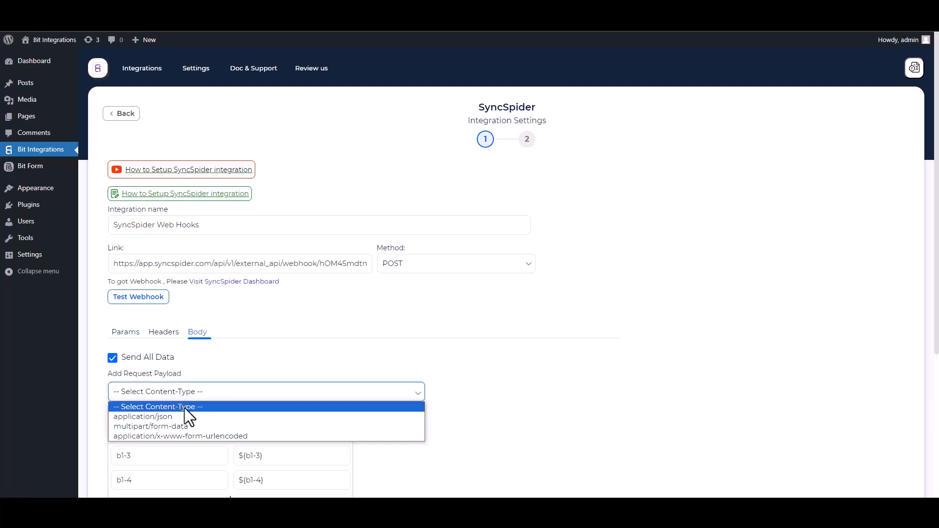
pyautogui.click(174, 415)
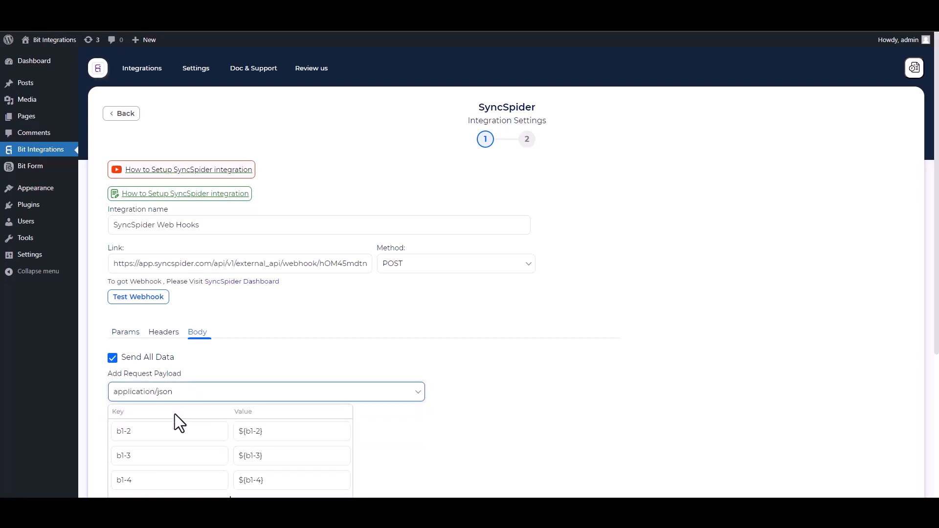
pyautogui.scroll(-2, 671, 262)
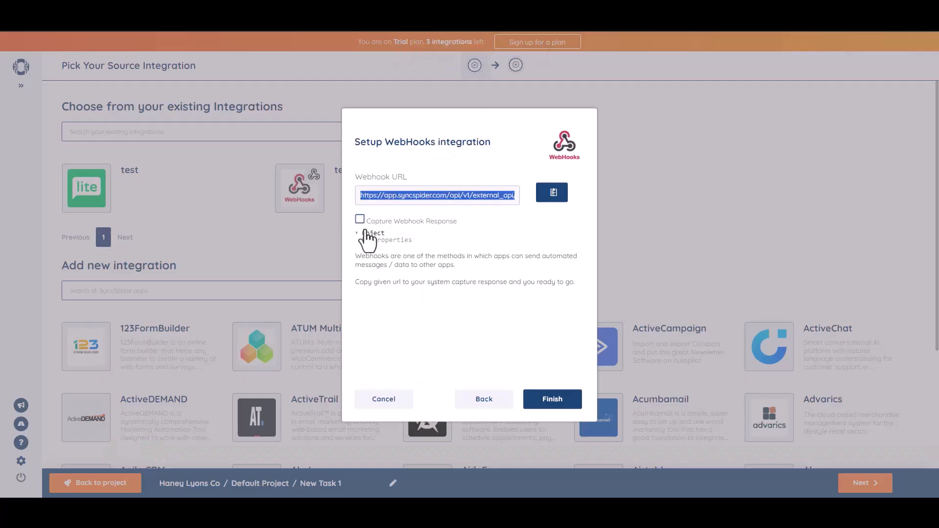
# Capture a test webhook from WordPress, confirming fields b1-2, b1-3 and b1-4 arrived
pyautogui.click(360, 219)
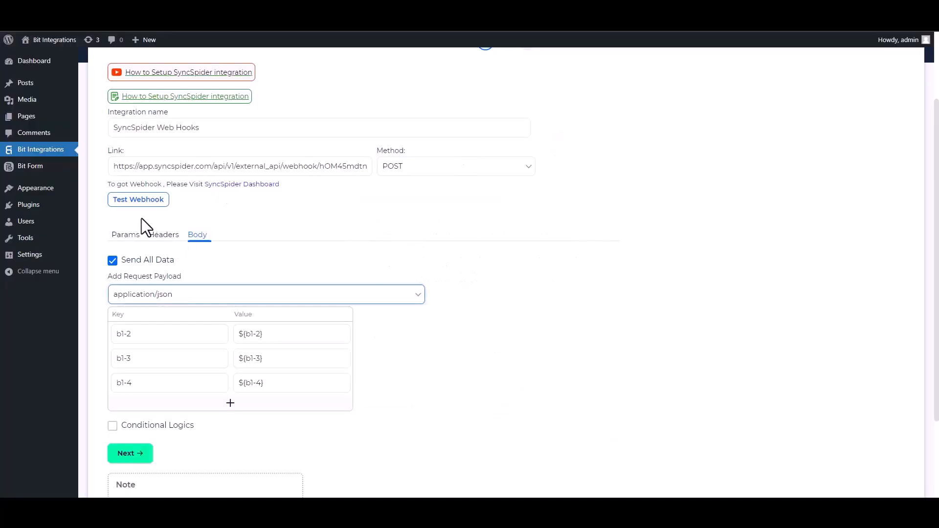
pyautogui.click(141, 200)
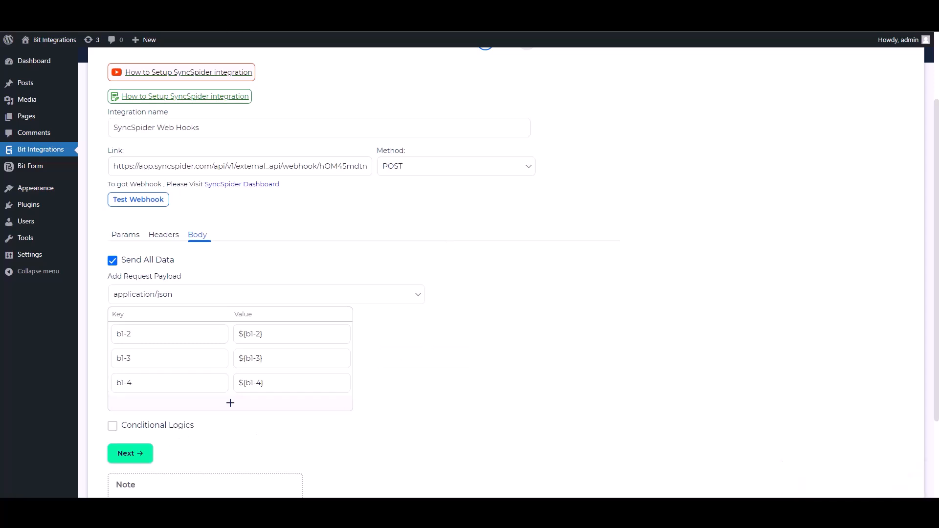
pyautogui.hotkey('ctrl', 'Tab')
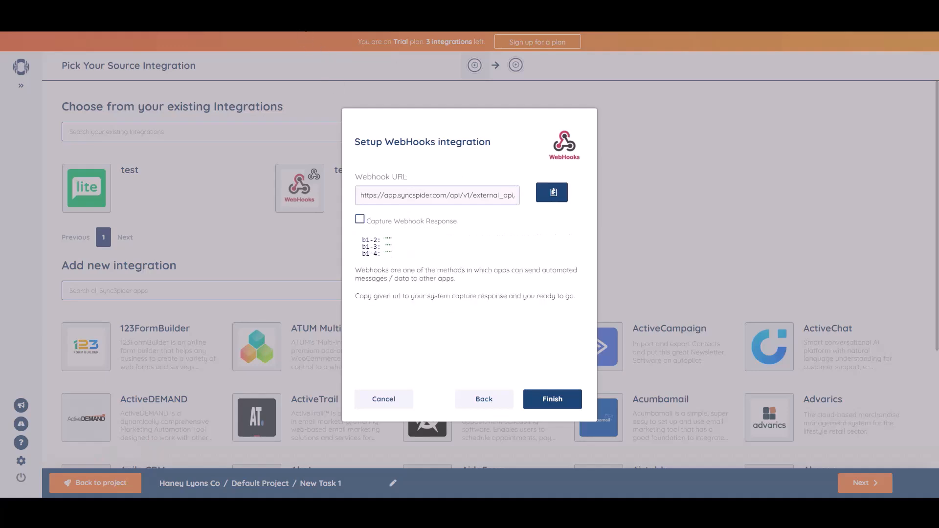
pyautogui.hotkey('ctrl', 'Tab')
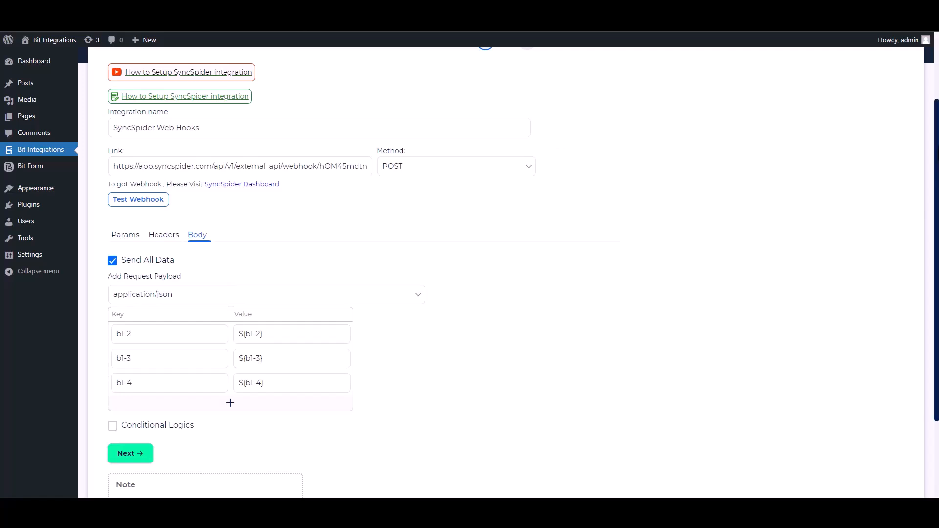
pyautogui.scroll(-2, 151, 361)
# Leave Conditional Logics off and Finish & Save the Fluent CRM to SyncSpider integration
pyautogui.click(113, 334)
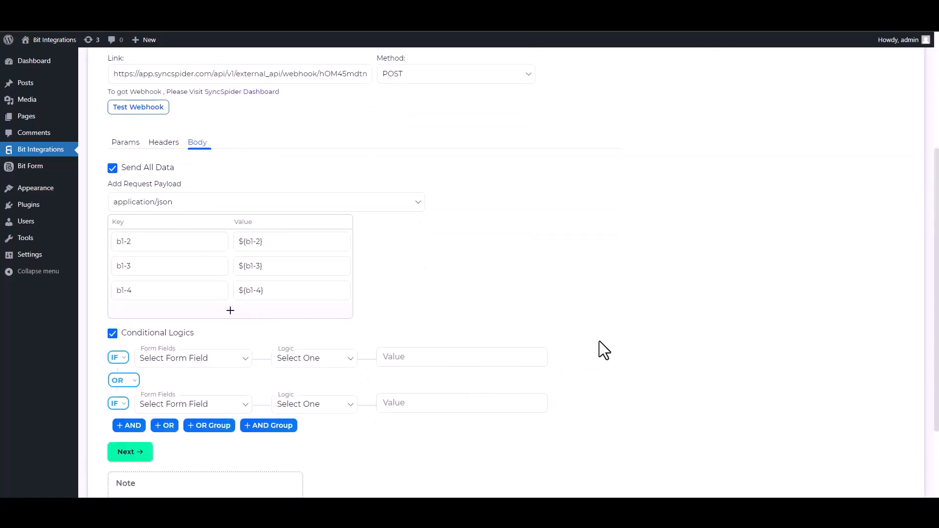
pyautogui.click(124, 338)
pyautogui.click(146, 369)
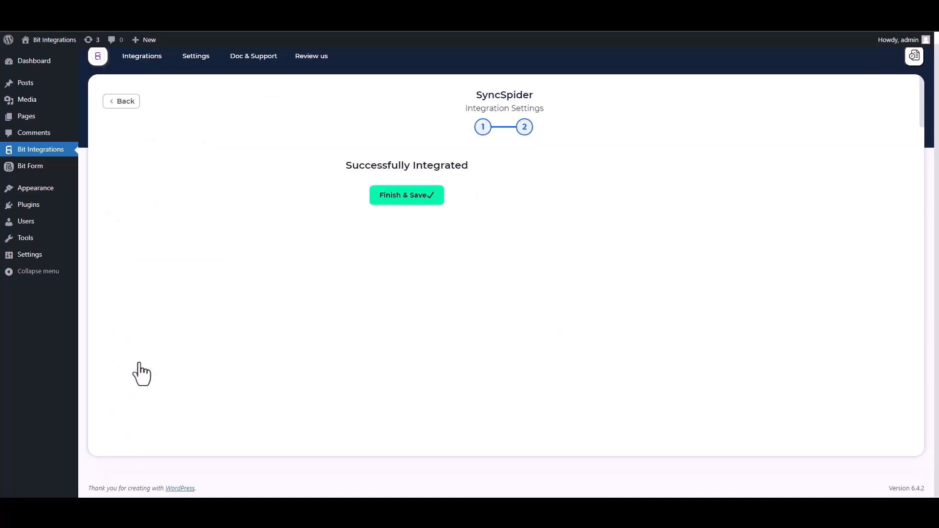
pyautogui.click(488, 196)
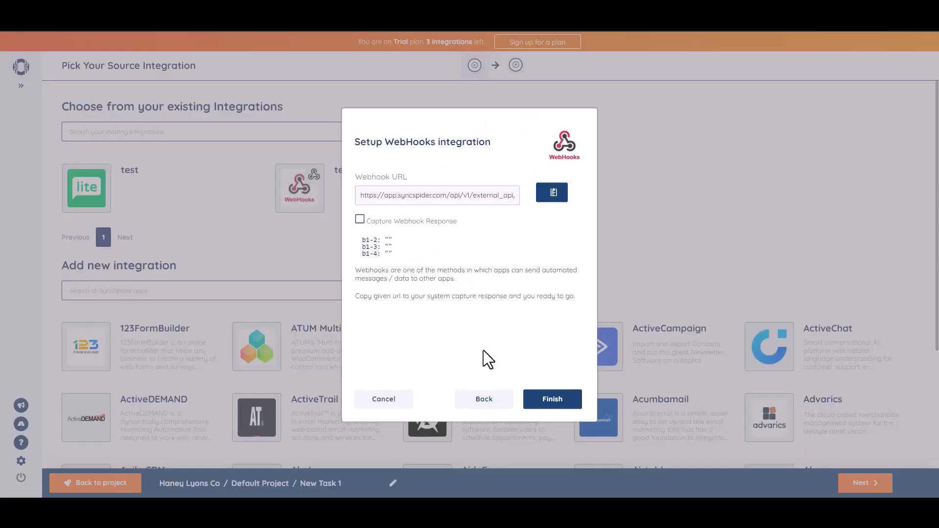
# Finish the WebHooks source setup and begin searching apps for the target integration
pyautogui.click(550, 400)
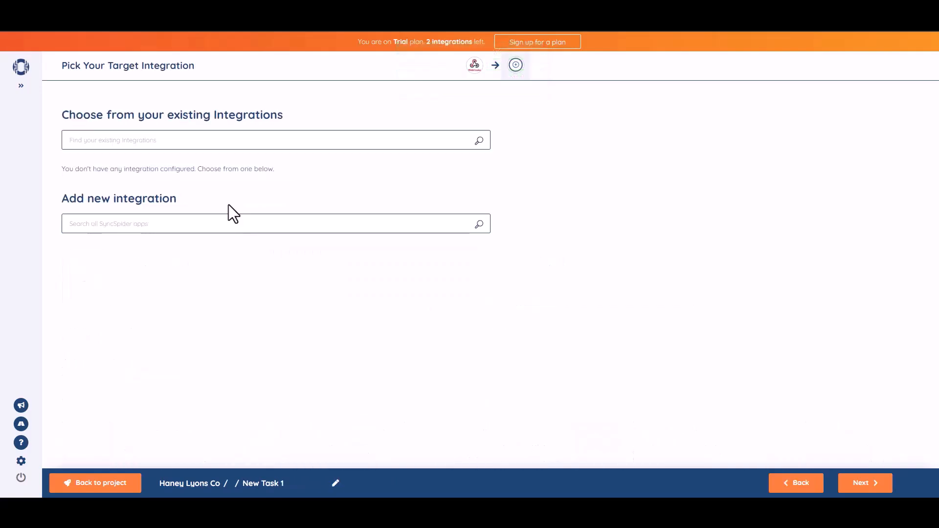
pyautogui.click(246, 228)
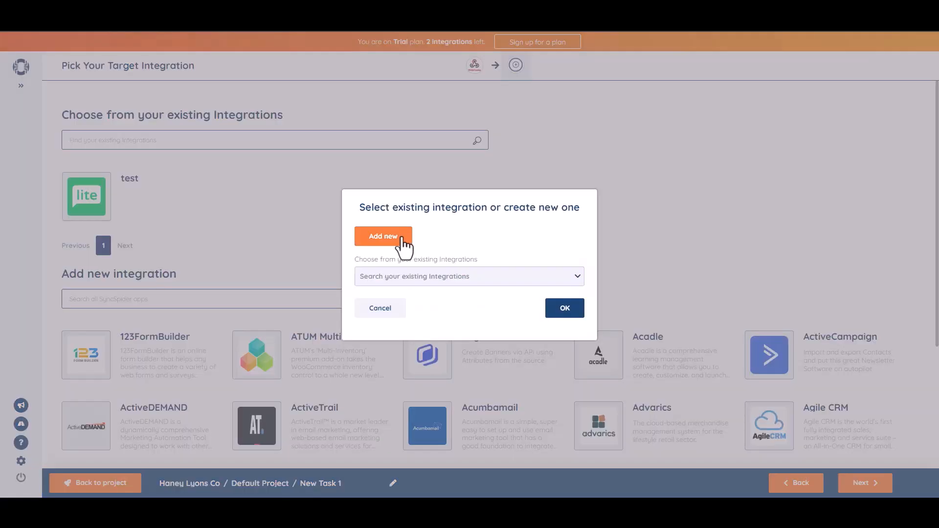
# Add a MailerLite target named 'Bit Integrations', connected with the pasted API key
pyautogui.click(402, 238)
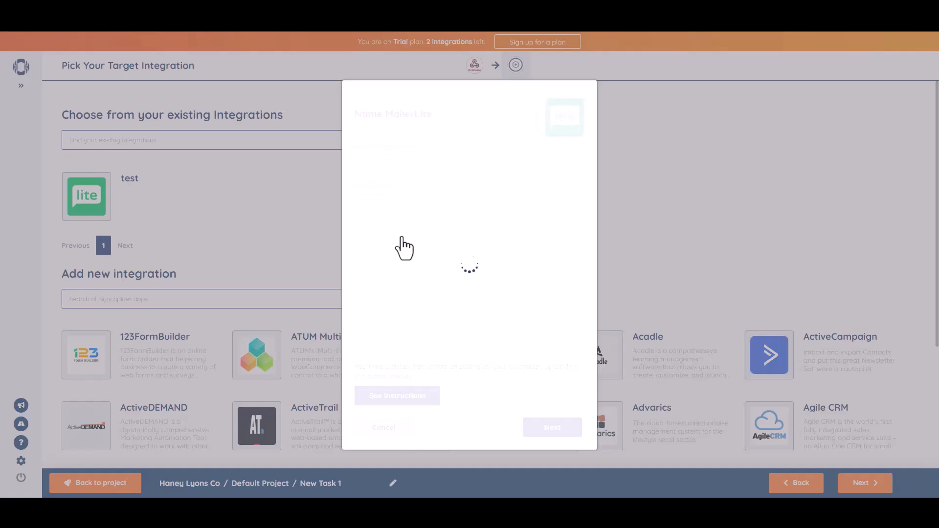
pyautogui.click(394, 164)
pyautogui.write('Bit Integrations')
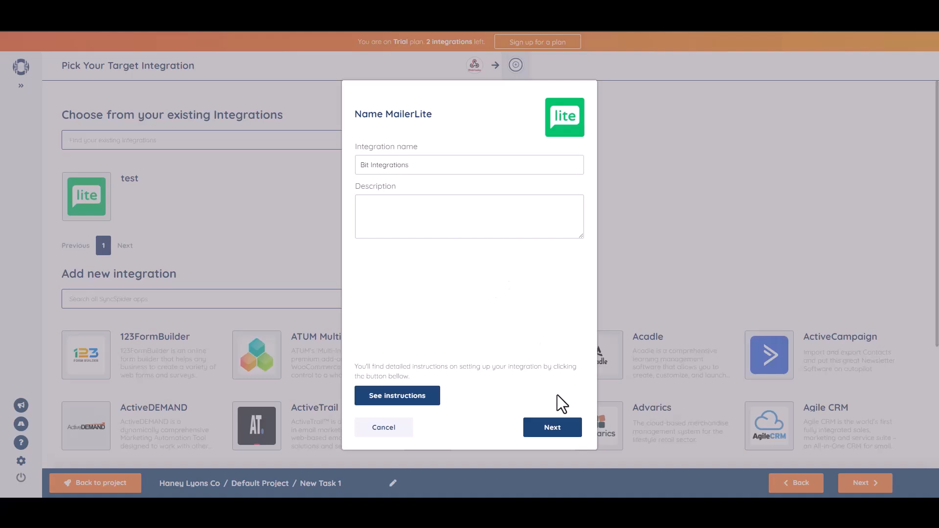
pyautogui.click(552, 432)
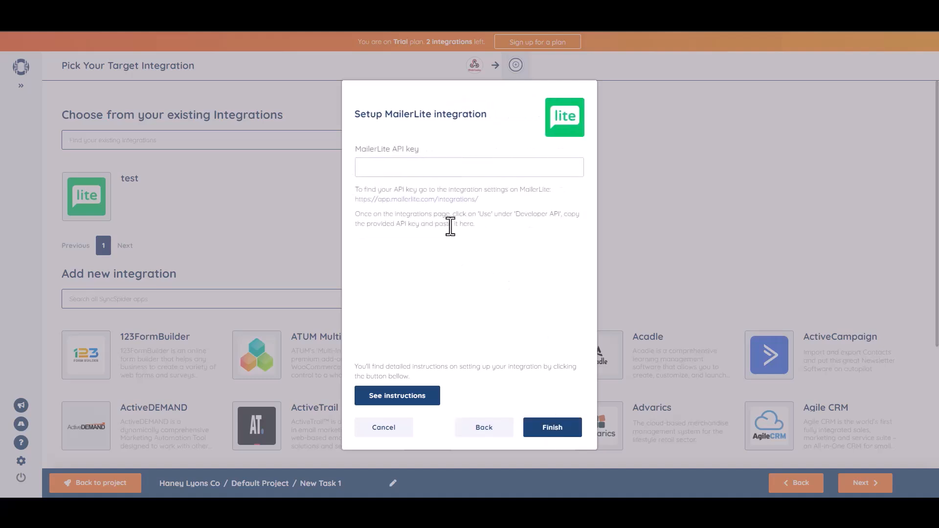
pyautogui.hotkey('ctrl', 'v')
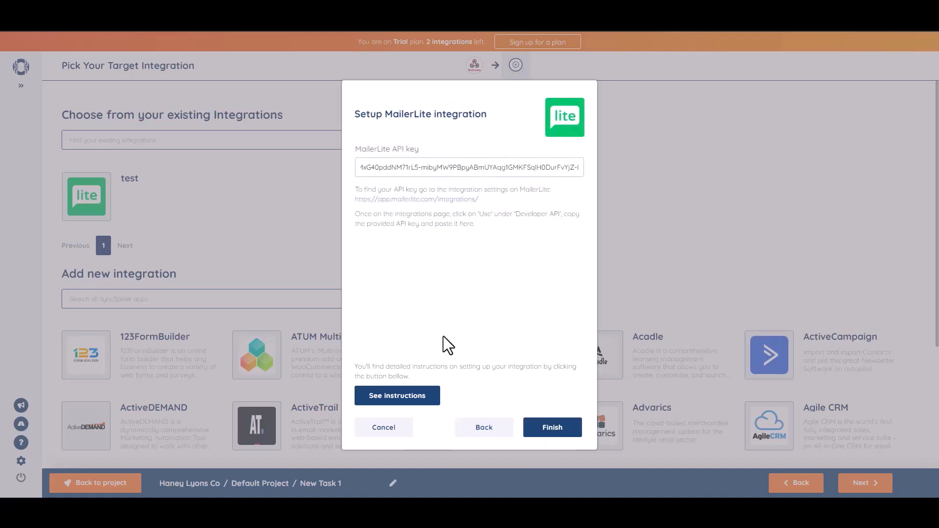
pyautogui.click(554, 433)
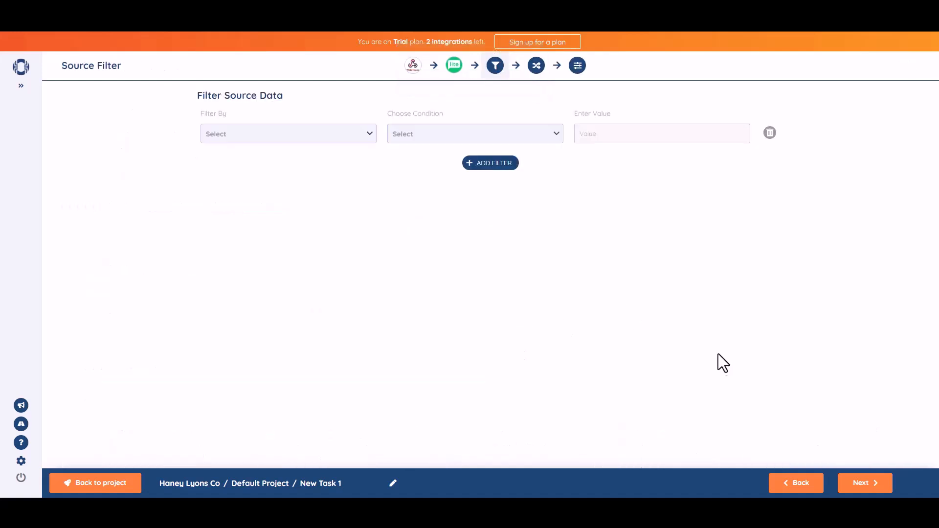
# Skip the source filter and map b1-2 to MailerLite Name and b1-3 to Email
pyautogui.click(864, 481)
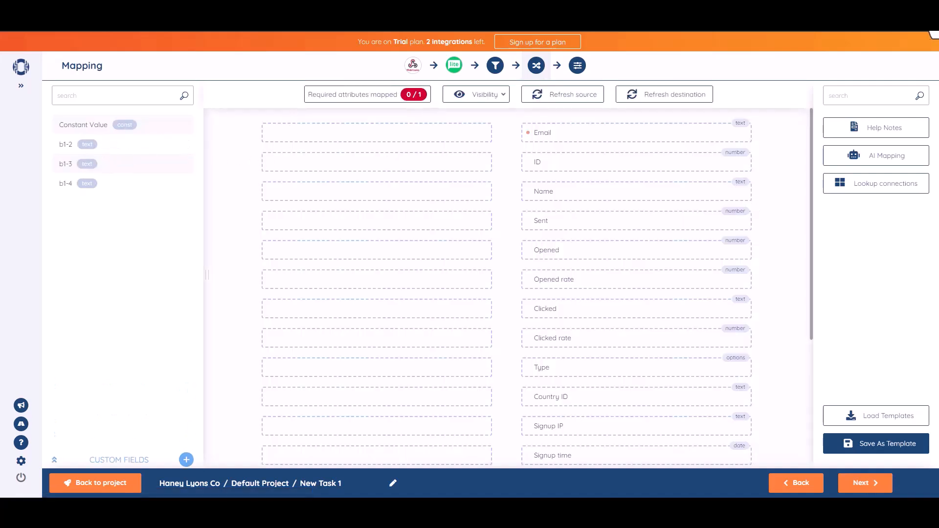
pyautogui.moveTo(110, 145); pyautogui.dragTo(409, 191)
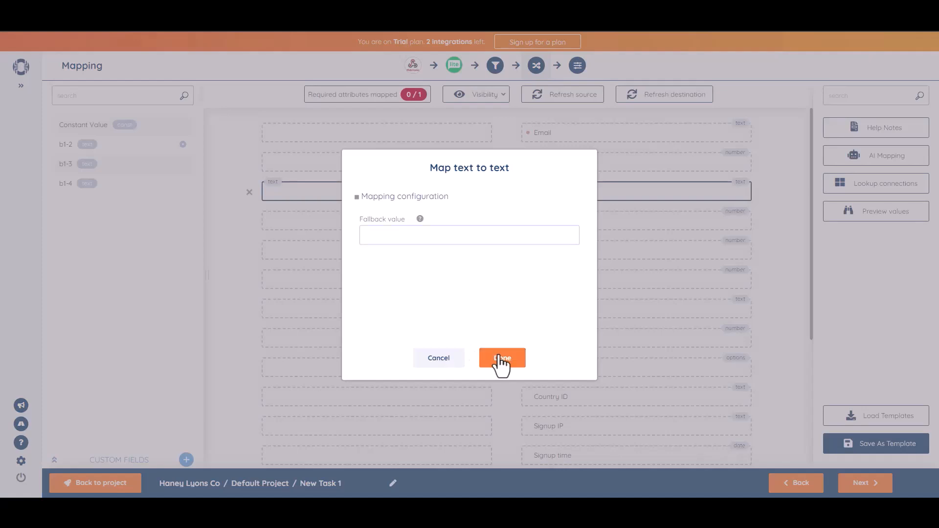
pyautogui.click(500, 358)
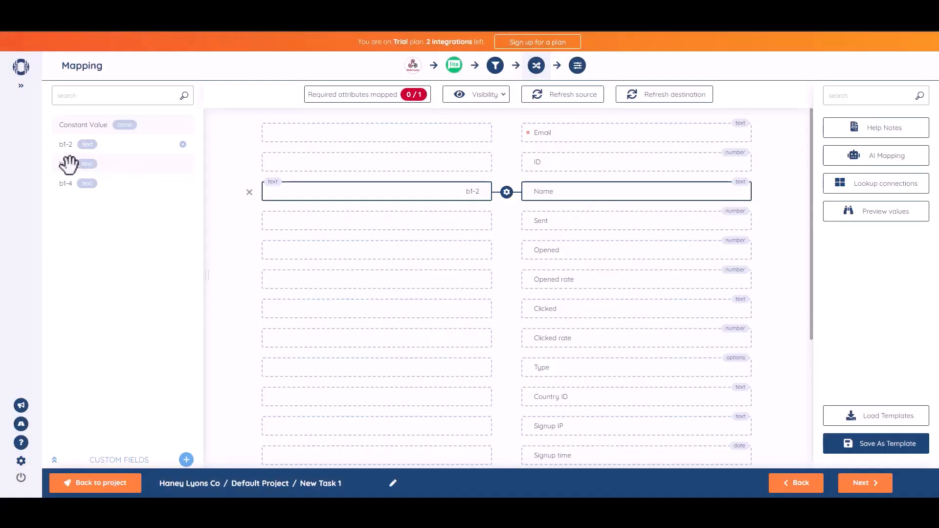
pyautogui.moveTo(77, 164); pyautogui.dragTo(392, 132)
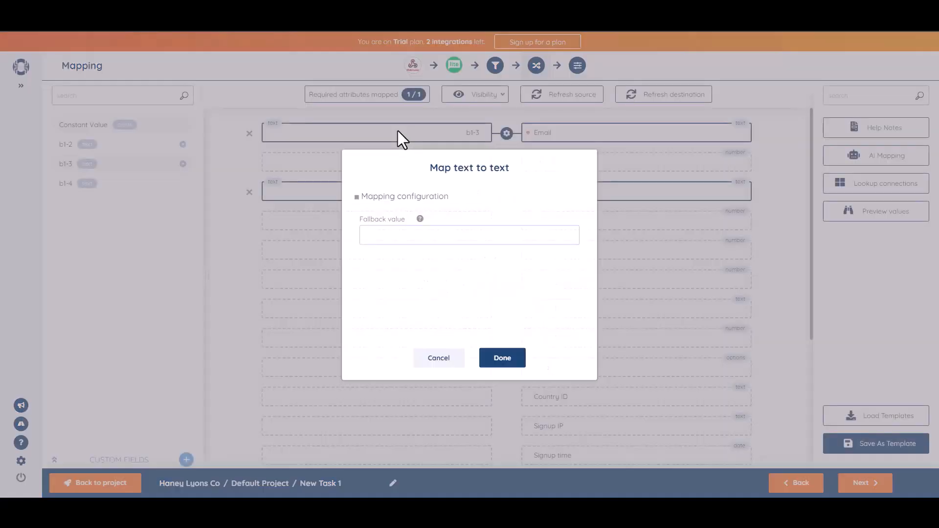
pyautogui.click(504, 356)
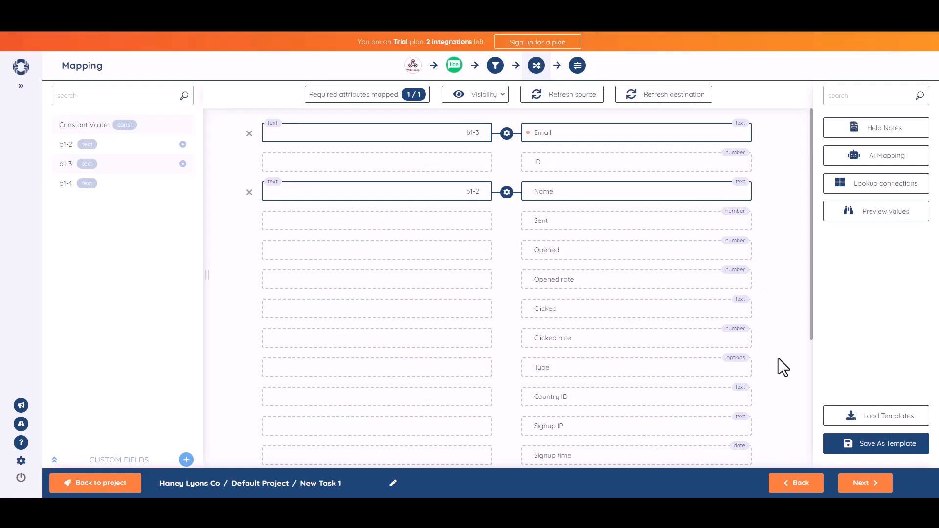
pyautogui.click(865, 484)
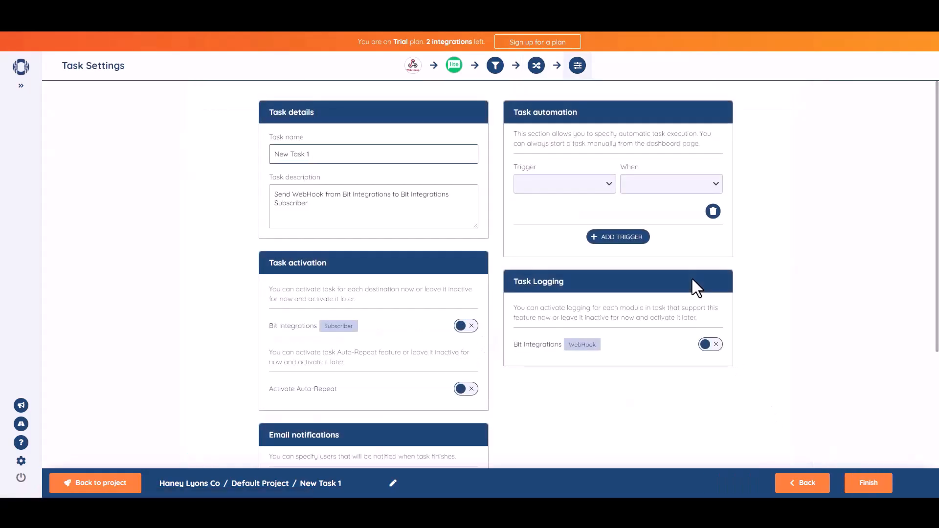
# Rename the SyncSpider task to 'Bit Integrations'
pyautogui.tripleClick(340, 162)
pyautogui.write('Bi')
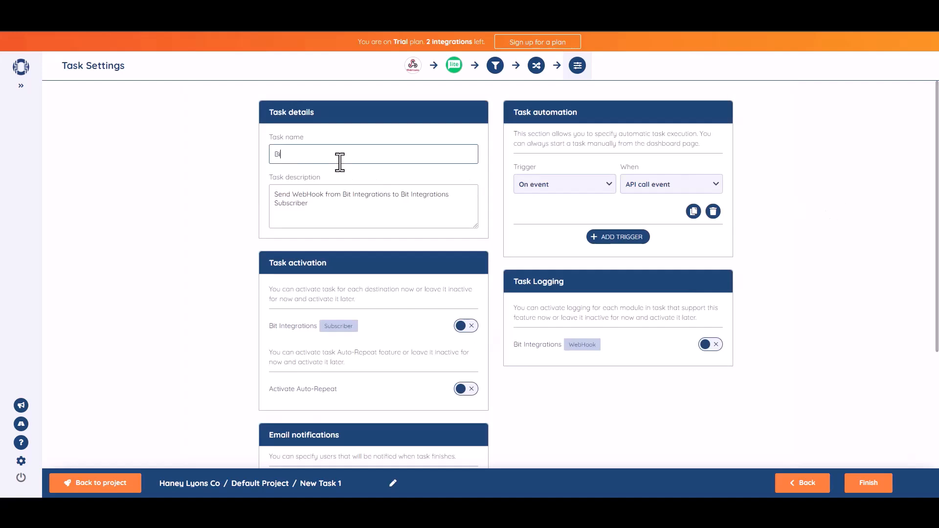
pyautogui.write('tegrations')
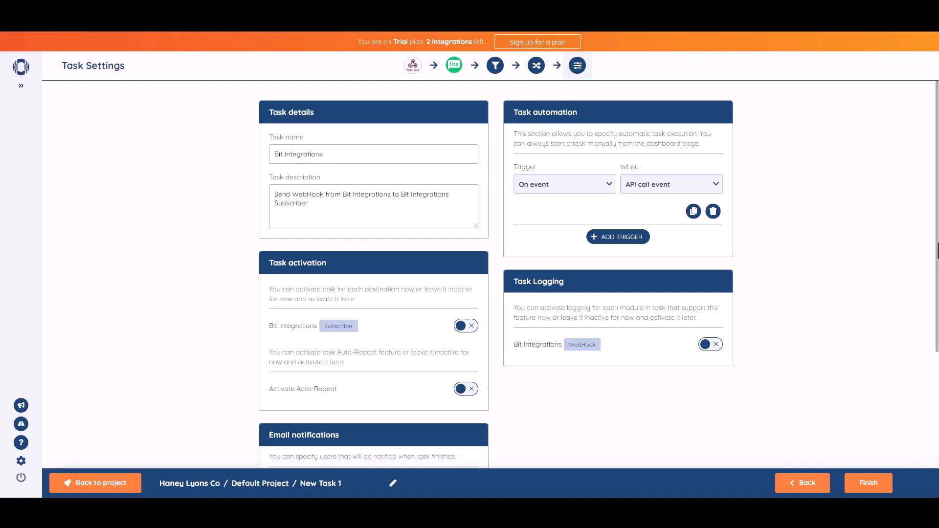
# Switch on the Bit Integrations Subscriber destination under Task activation
pyautogui.scroll(-1, 934, 288)
pyautogui.moveTo(938, 281); pyautogui.dragTo(938, 287)
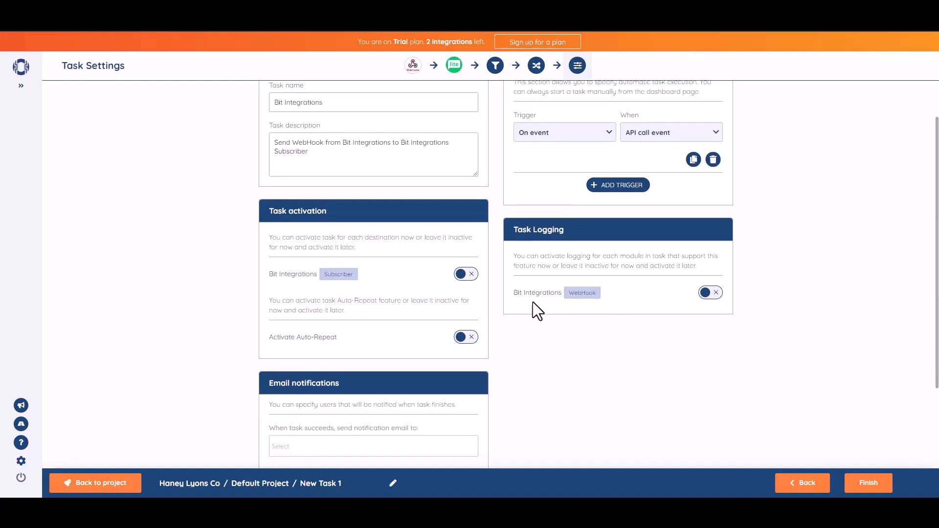
pyautogui.click(470, 277)
pyautogui.scroll(-3, 927, 269)
# Finish the SyncSpider task and start a new FluentCRM contact with first name 'Bit Integrations'
pyautogui.click(872, 489)
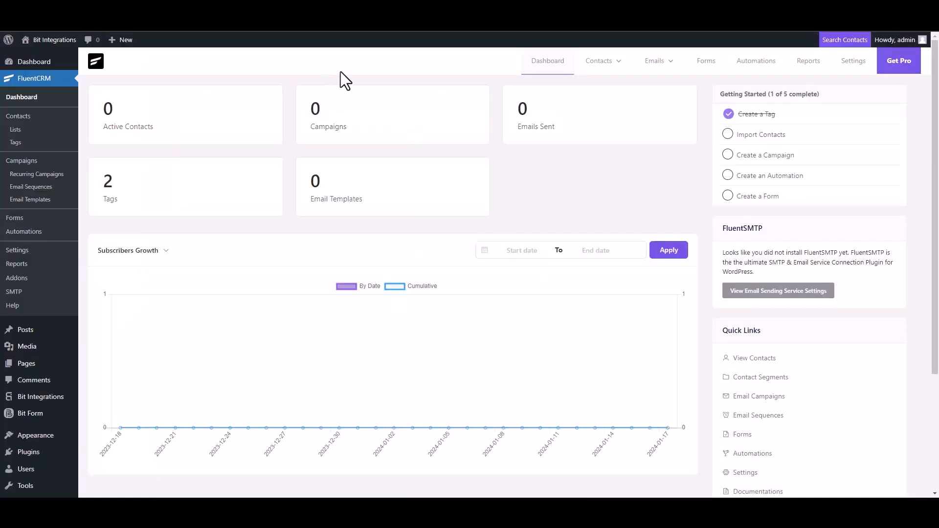
pyautogui.click(608, 69)
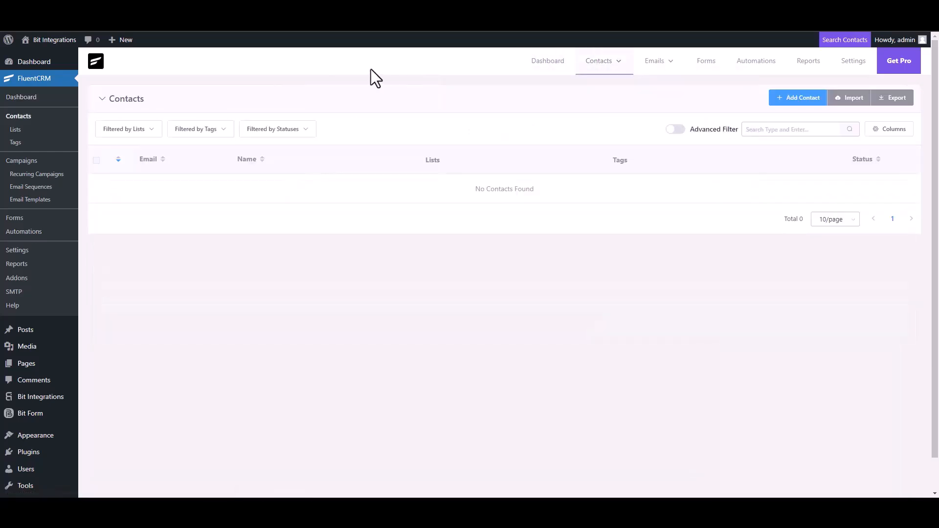
pyautogui.click(795, 101)
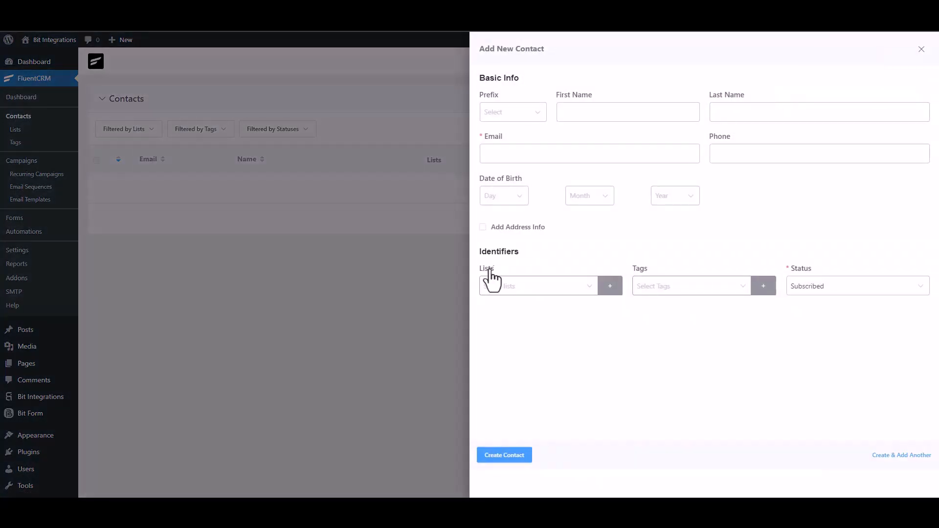
pyautogui.click(595, 115)
pyautogui.write('Bit Integrations')
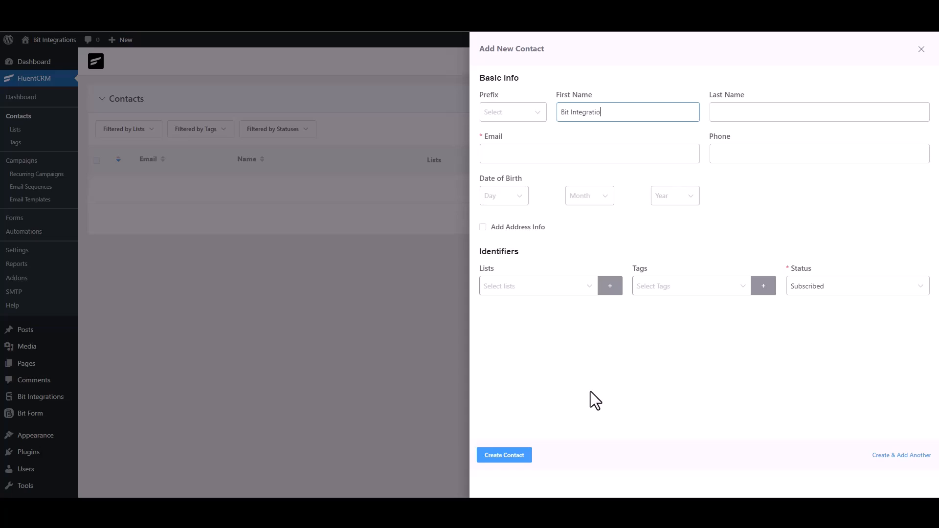
# Fill in the contact's e-mail address and phone number, then create the contact
pyautogui.click(558, 153)
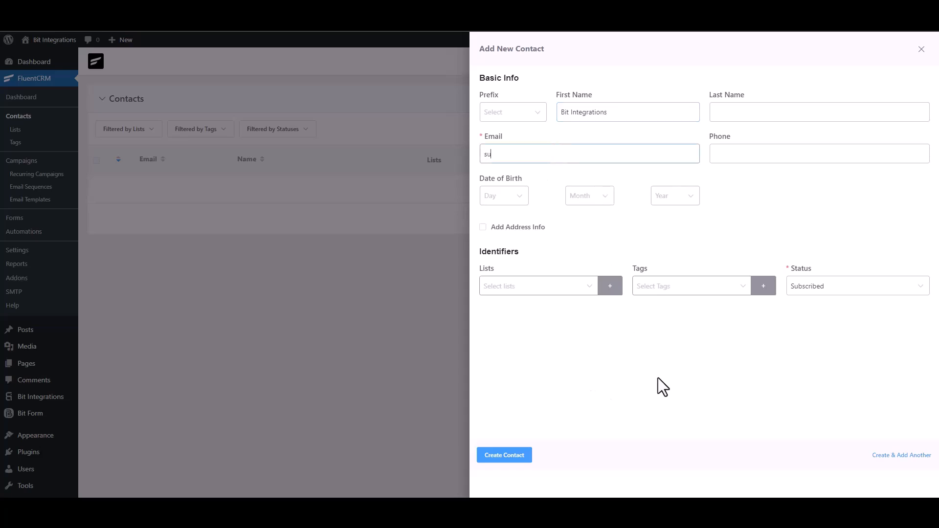
pyautogui.click(762, 153)
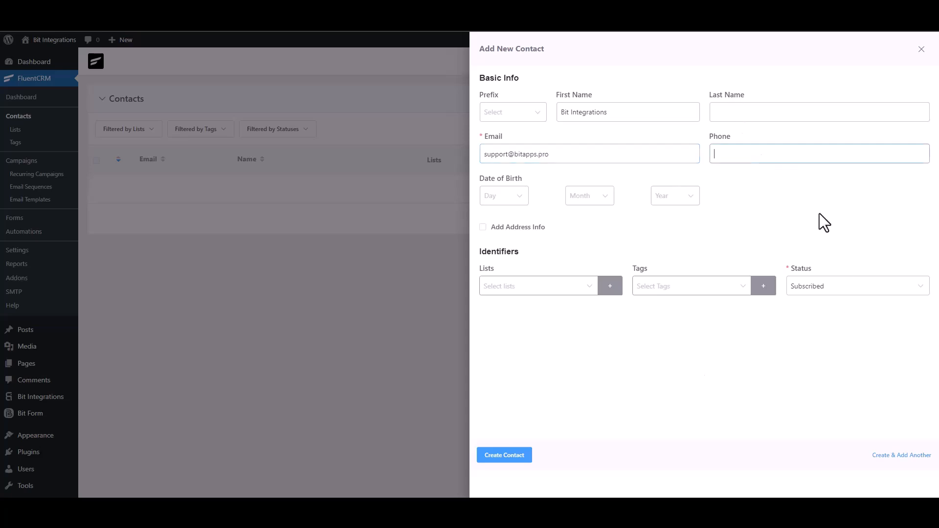
pyautogui.write('444555666')
pyautogui.click(524, 455)
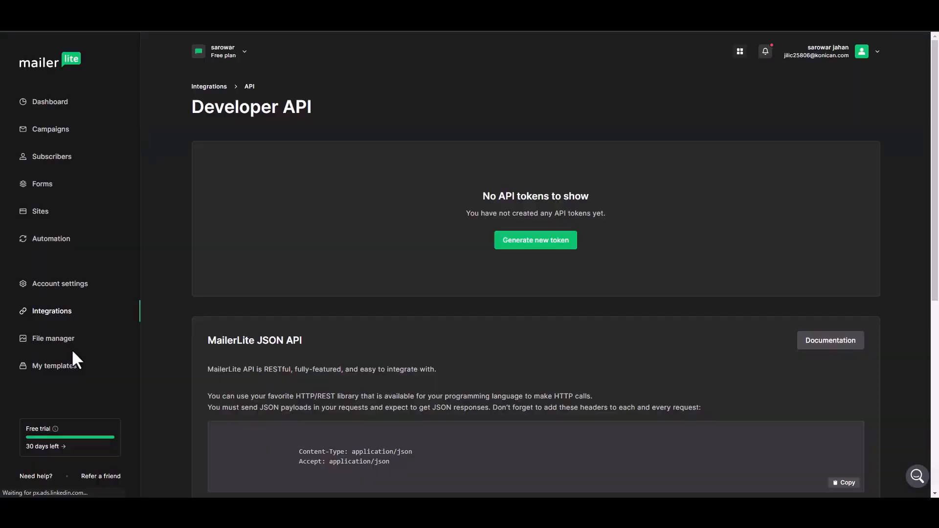
# Reload MailerLite and open the synced Bit Integrations subscriber's profile down to its Activity
pyautogui.click(48, 175)
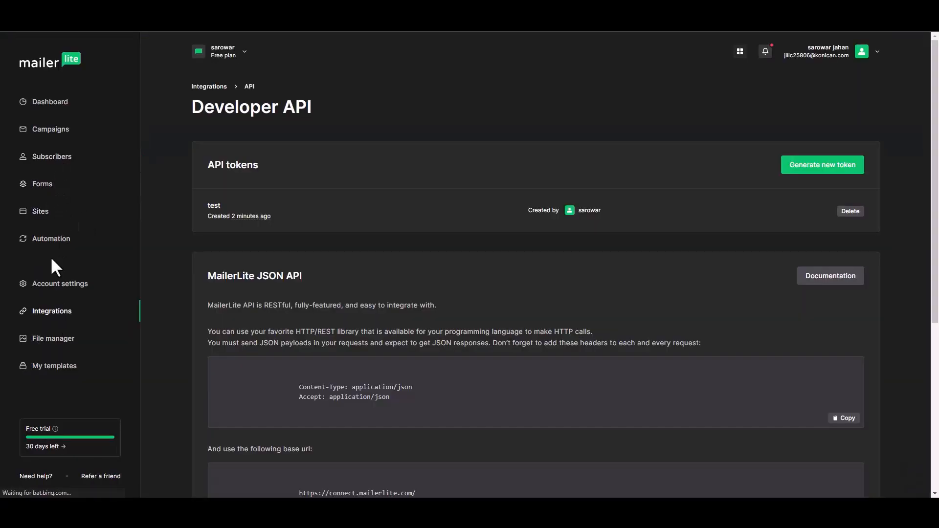
pyautogui.click(55, 159)
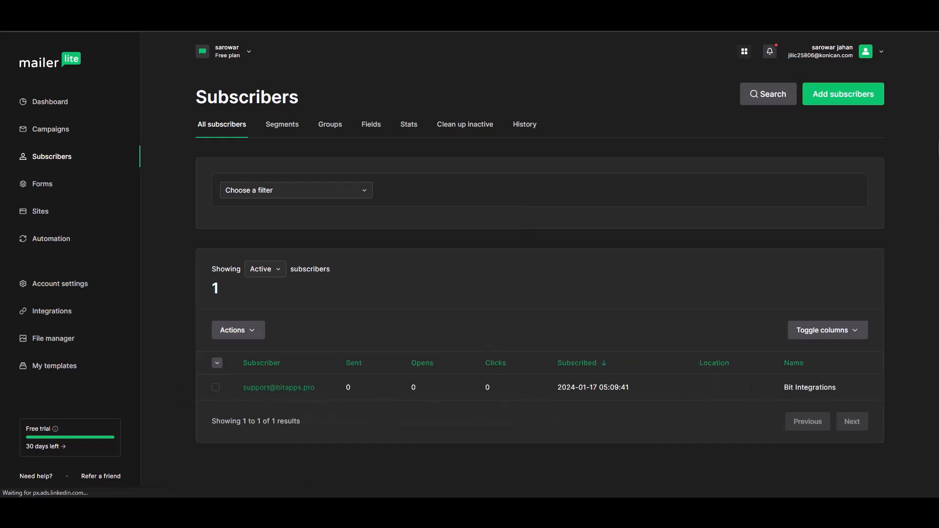
pyautogui.click(303, 389)
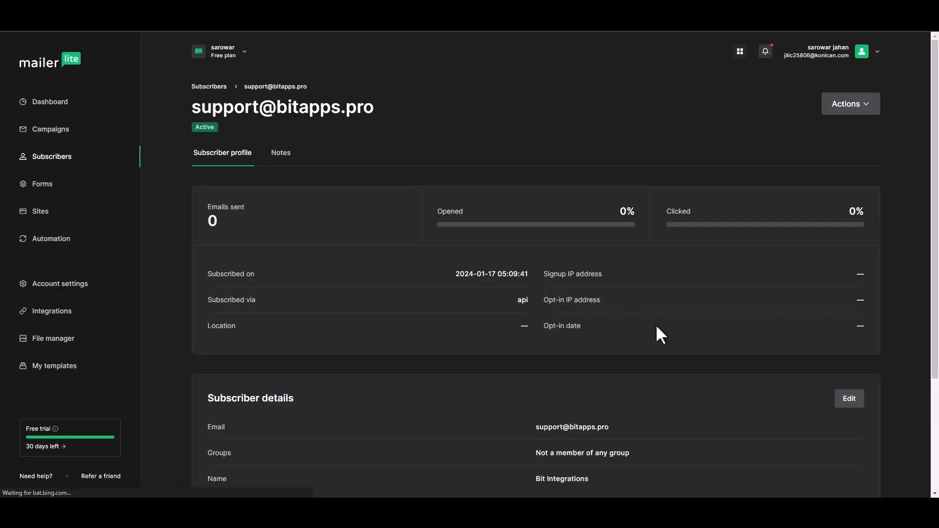
pyautogui.moveTo(936, 184); pyautogui.dragTo(933, 277)
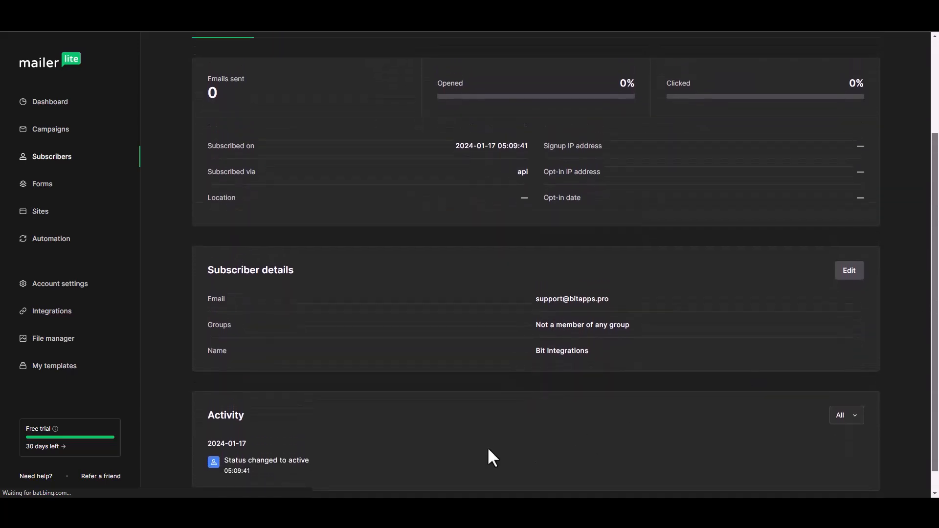